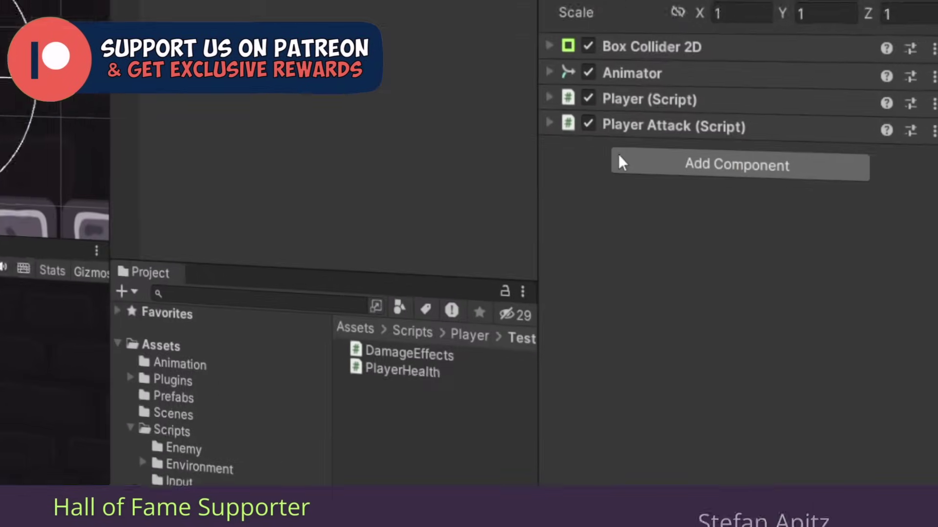
Add Rigidbody 2D and Player Health components to PLAYER, then bring up the Hierarchy create menu
click(619, 161)
key(Return)
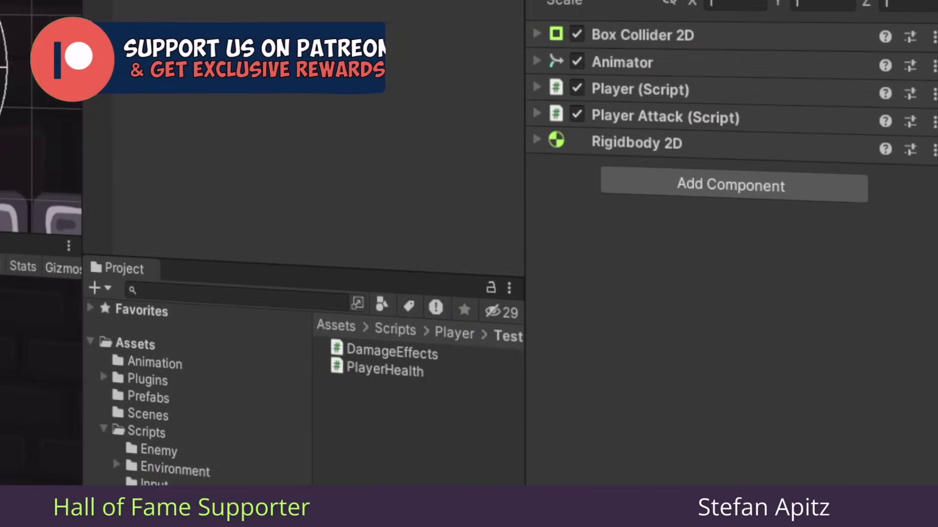
click(649, 188)
text(playerh)
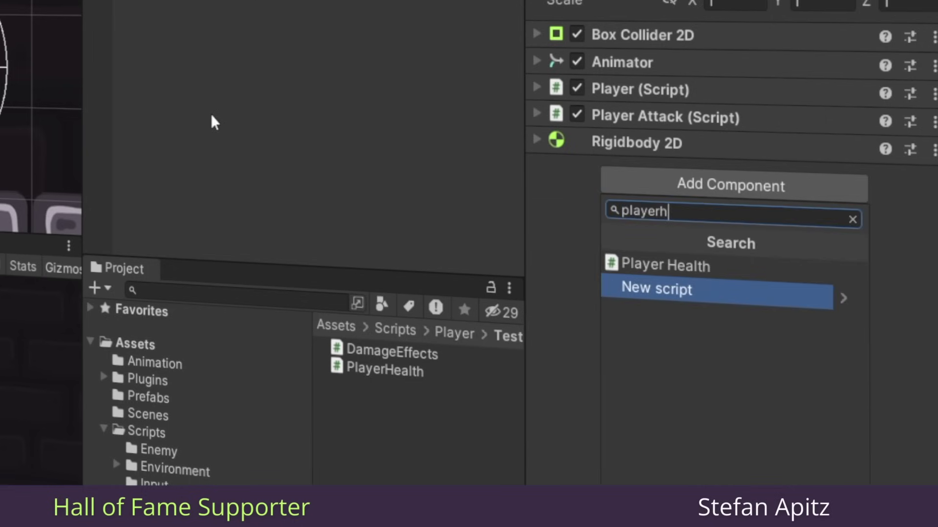
key(Return)
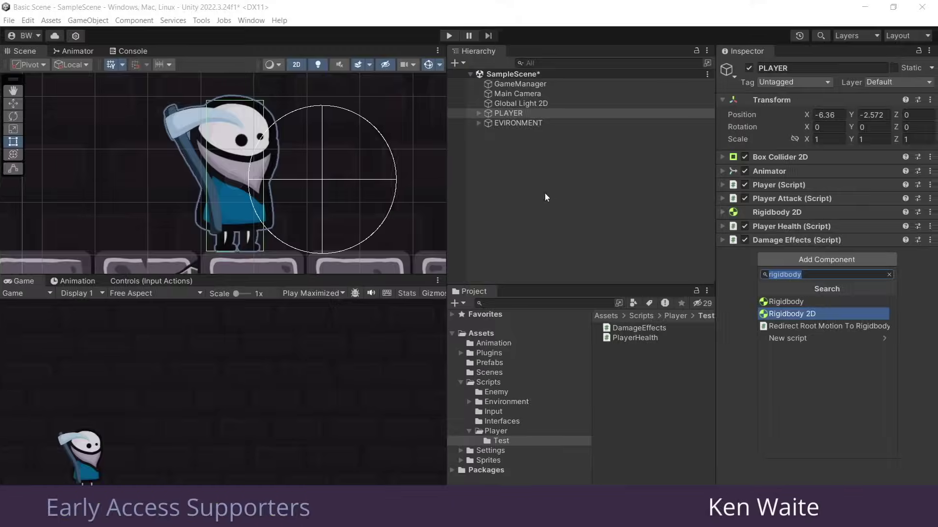
right_click(301, 7)
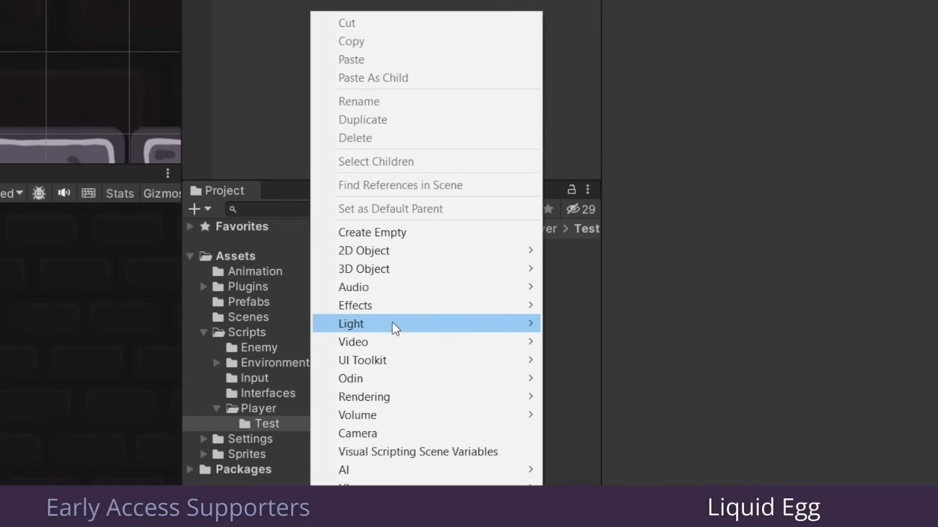
mouse_move(394, 329)
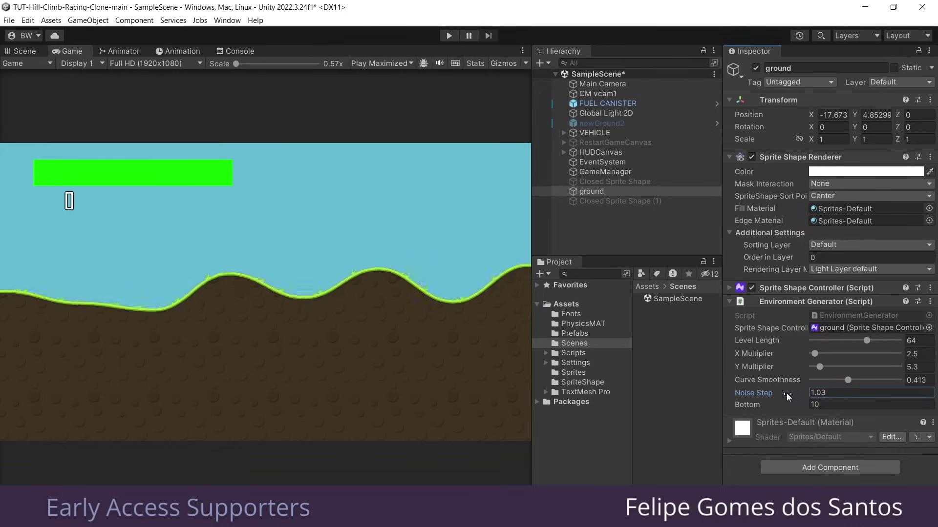
Drag the Noise Step value higher to reshape the terrain hills
drag(787, 393, 822, 367)
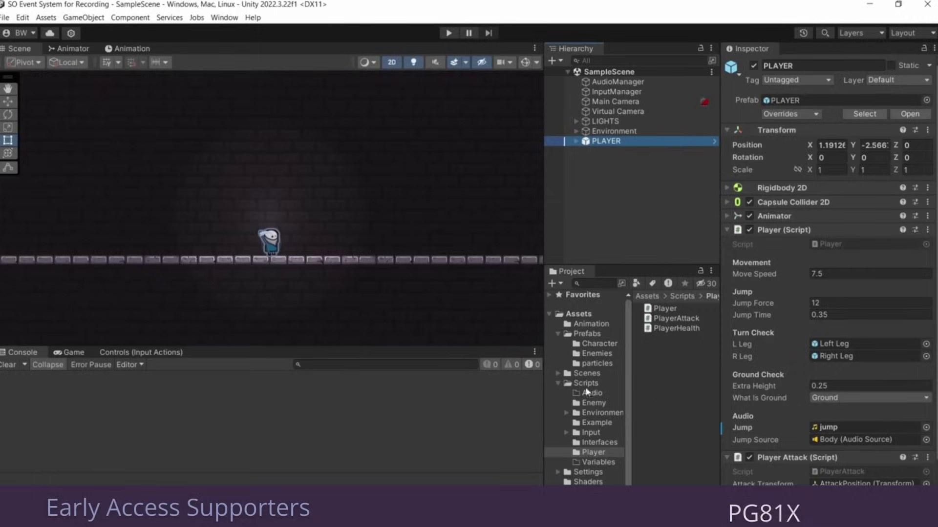
Open SingletonScript and highlight Awake()'s instance null check and Destroy(gameObject) line
double_click(681, 338)
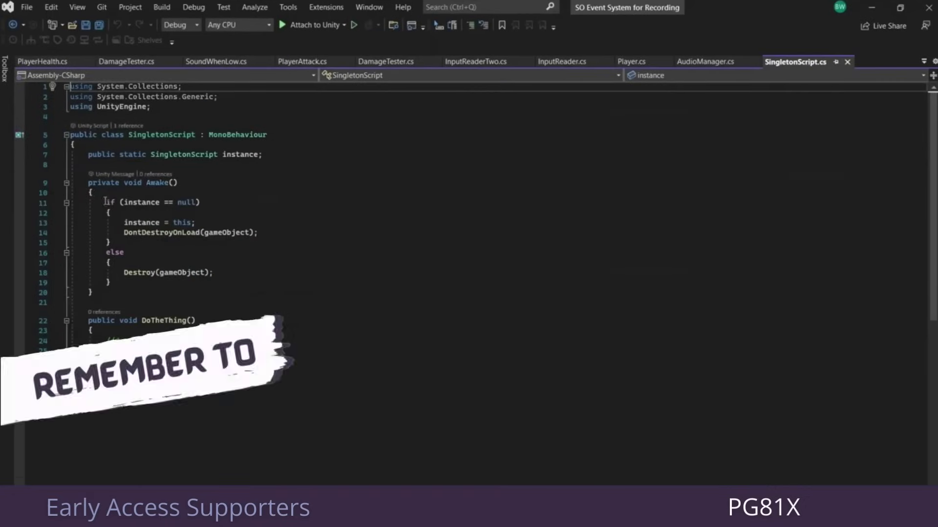
drag(107, 202, 150, 283)
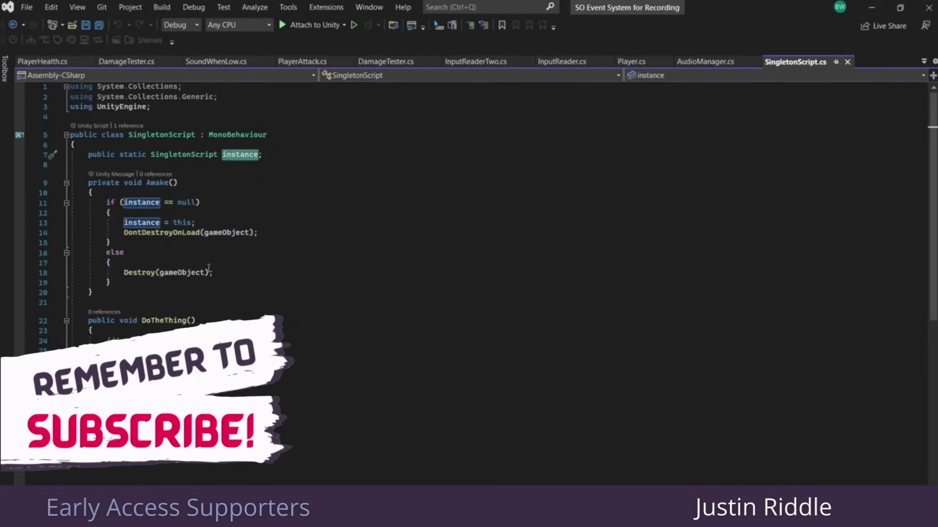
drag(210, 272, 123, 272)
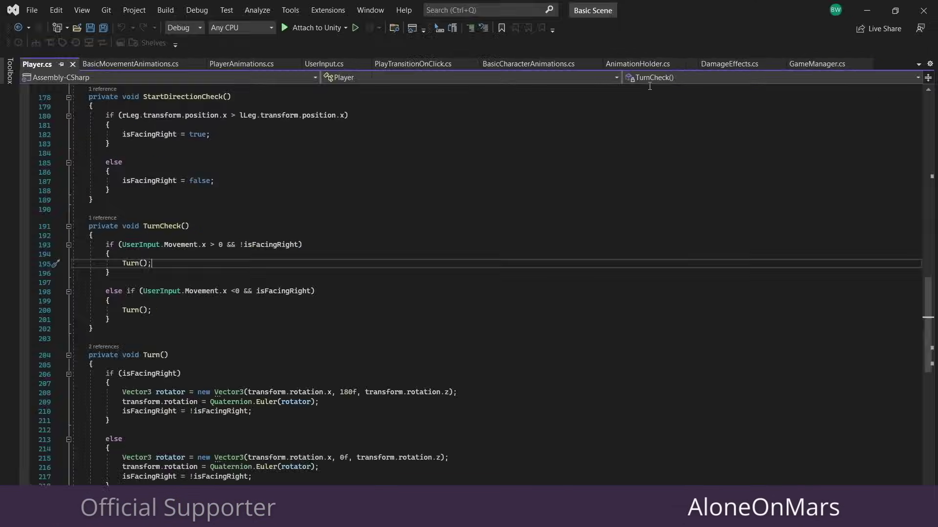
In Player.cs, follow TurnCheck's CodeLens reference to the calling line 63
click(650, 98)
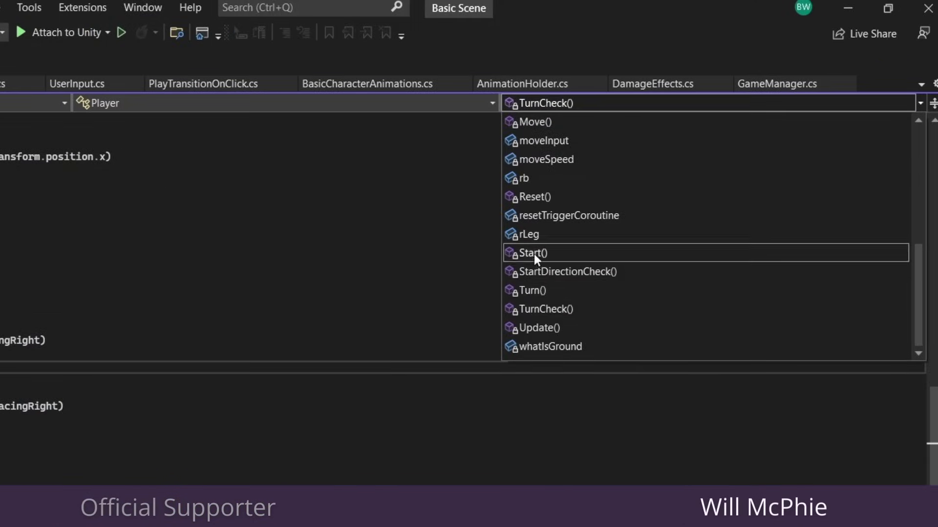
click(125, 283)
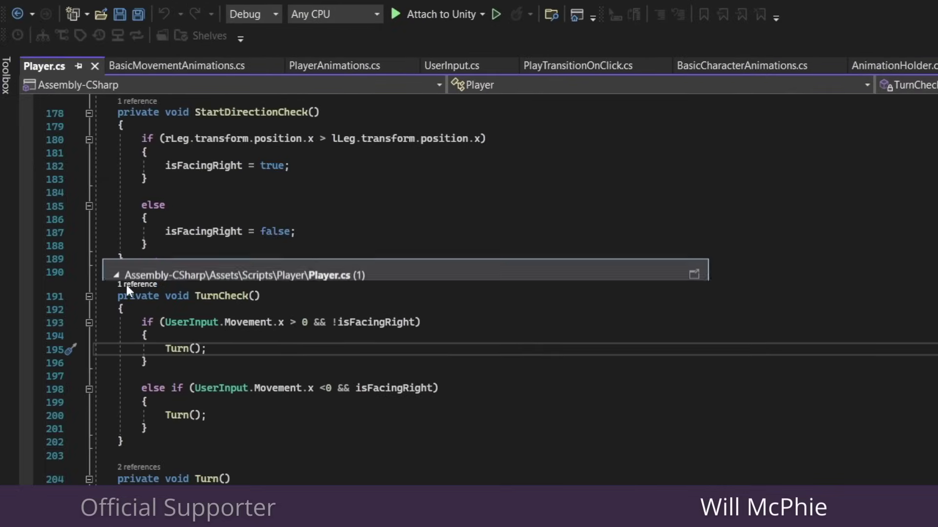
double_click(200, 237)
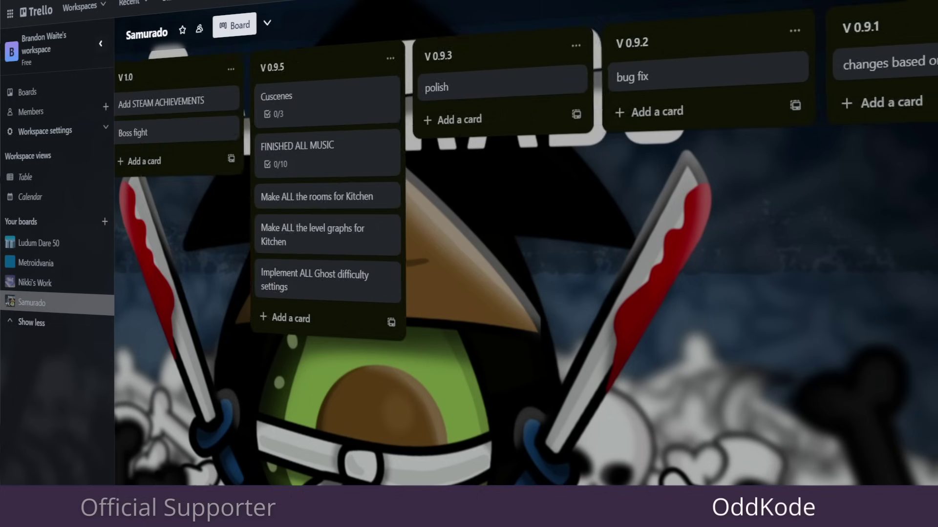
Scroll the Decks overview across Code, Music & Sound, Bugs, Game Design, Admin, UI and IDEAS
scroll(526, 195, right, 5)
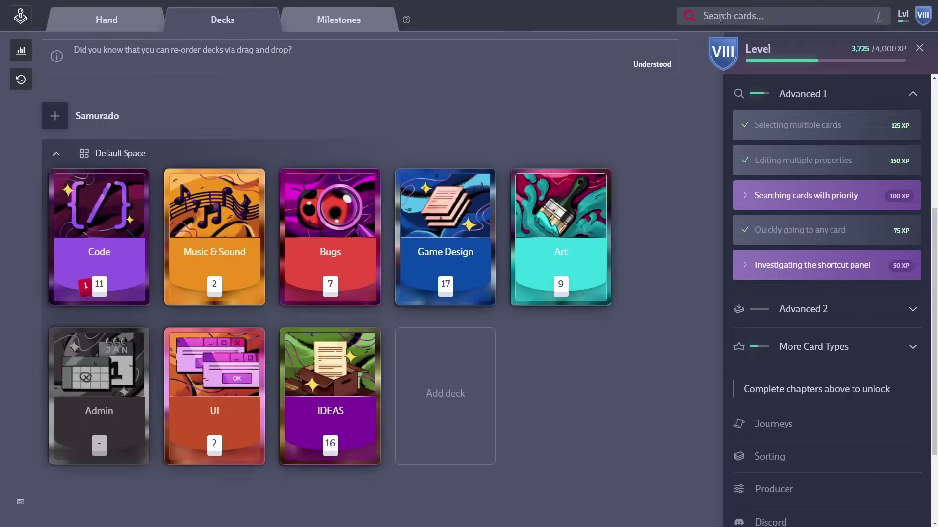
Filter the cards to High priority using the card search
key(ctrl+f)
text(high)
key(Return)
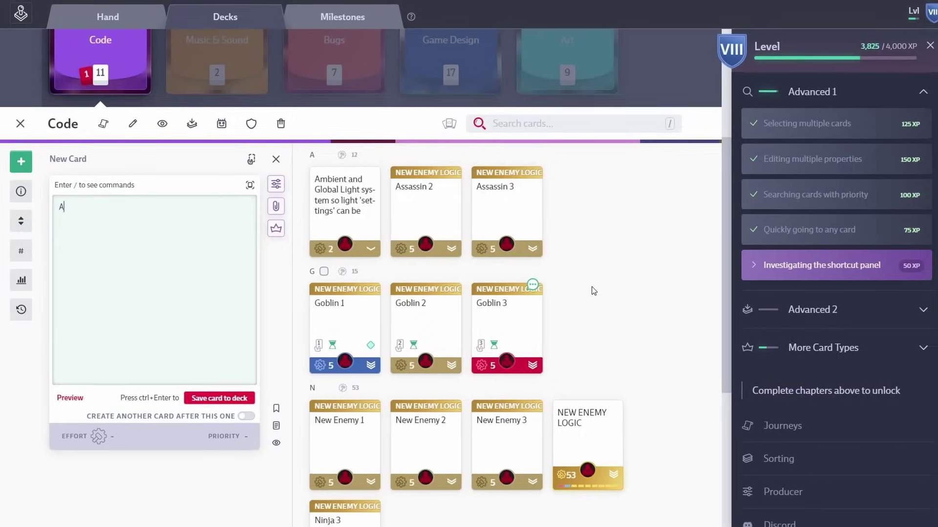
Add card 'Add a haptics controller to control ALL rumble in the game' with Low priority, effort 3
text(dd a haptics controller to control )
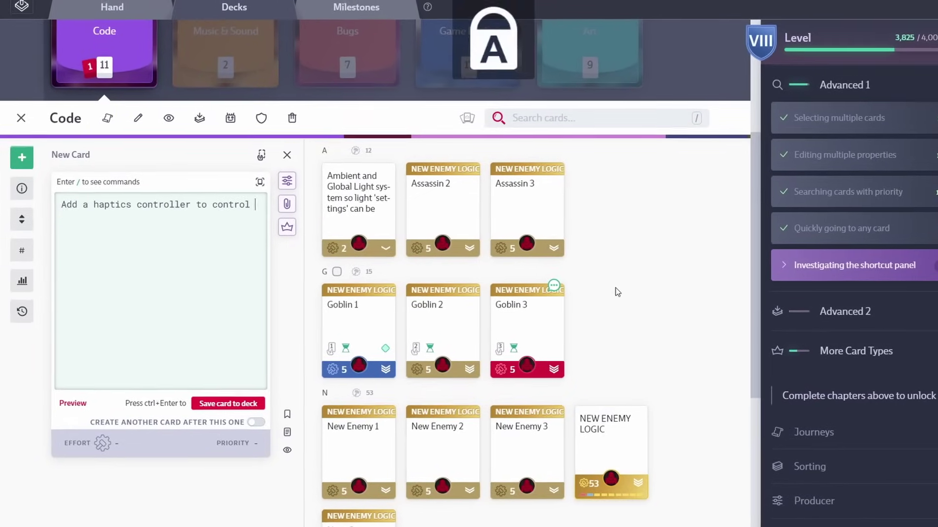
text(ALL rumble in the game)
click(287, 181)
click(373, 273)
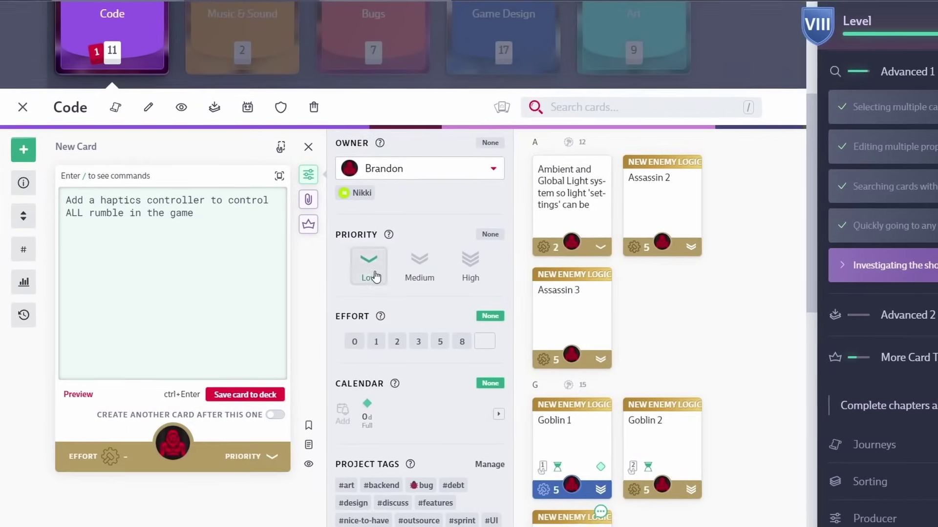
click(418, 341)
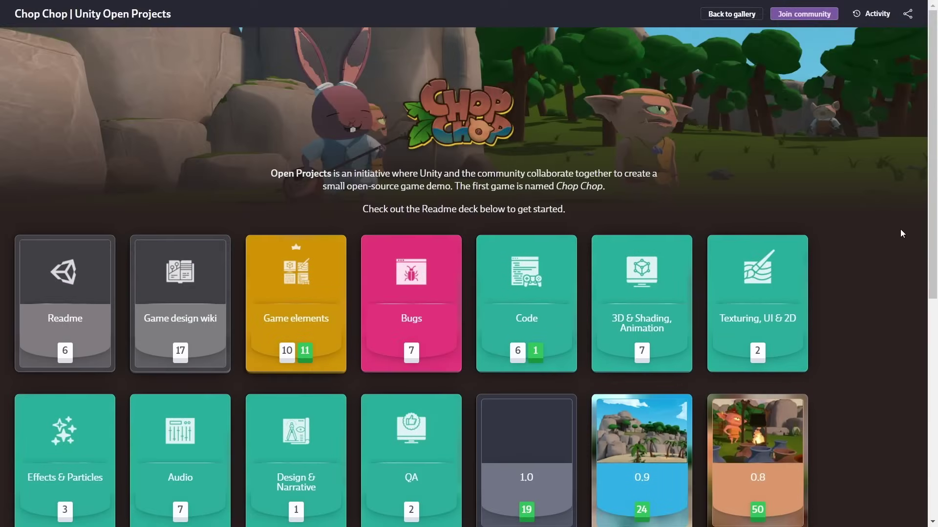
scroll(901, 234, down, 4)
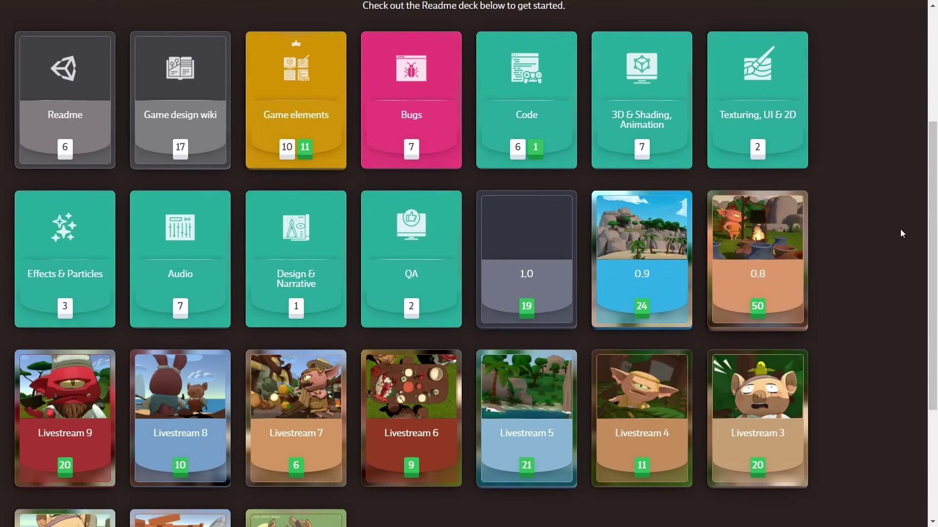
Open the 0.8 deck and highlight the Dear Game Developer letter's greeting and company sentence
click(757, 254)
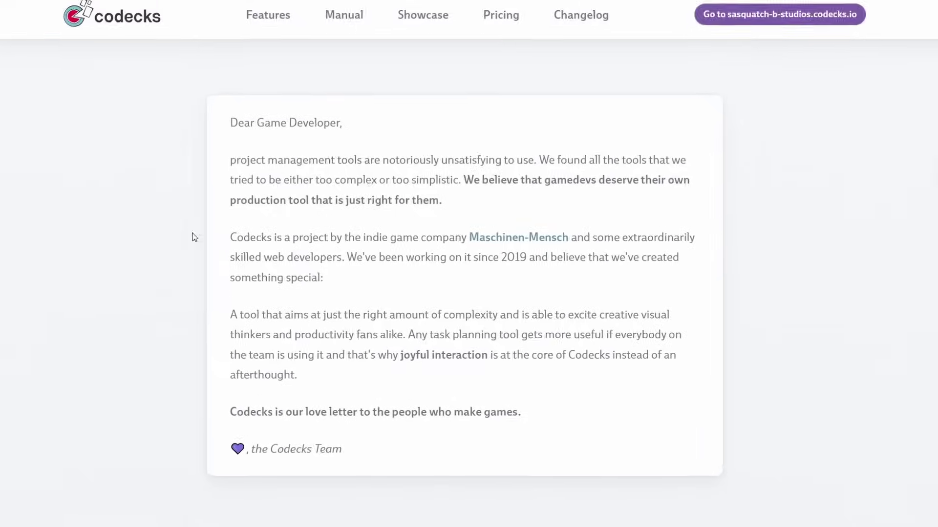
drag(193, 236, 547, 241)
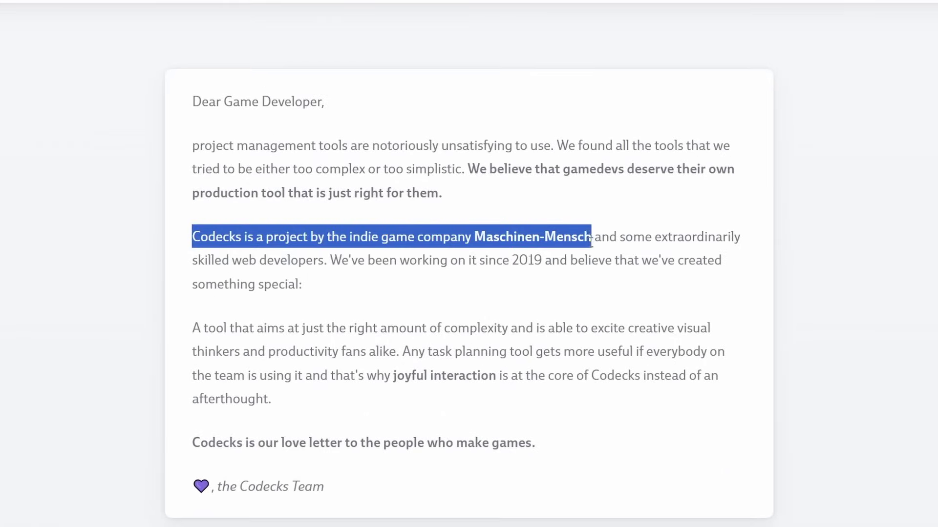
drag(193, 101, 339, 110)
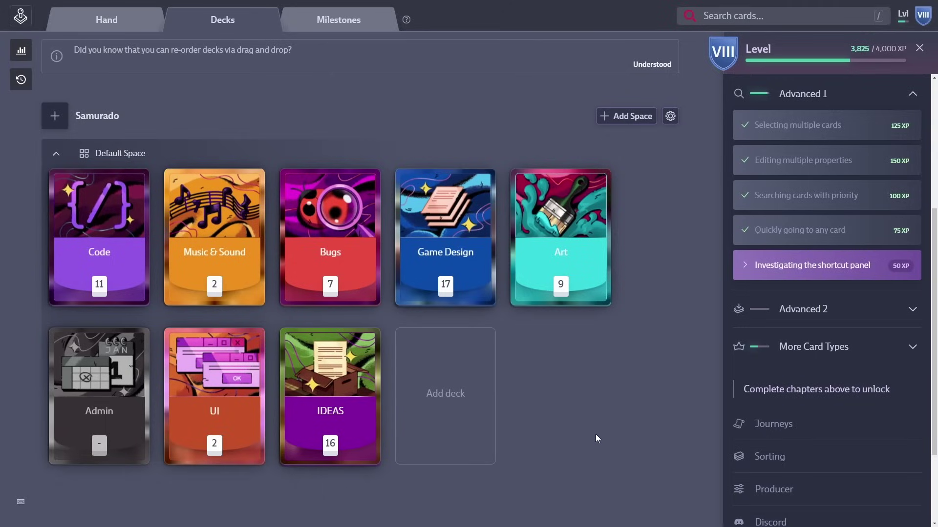
View the IDEAS pickup radius card, then draft Bugs card 'Fix visual glitch with companion'
click(335, 369)
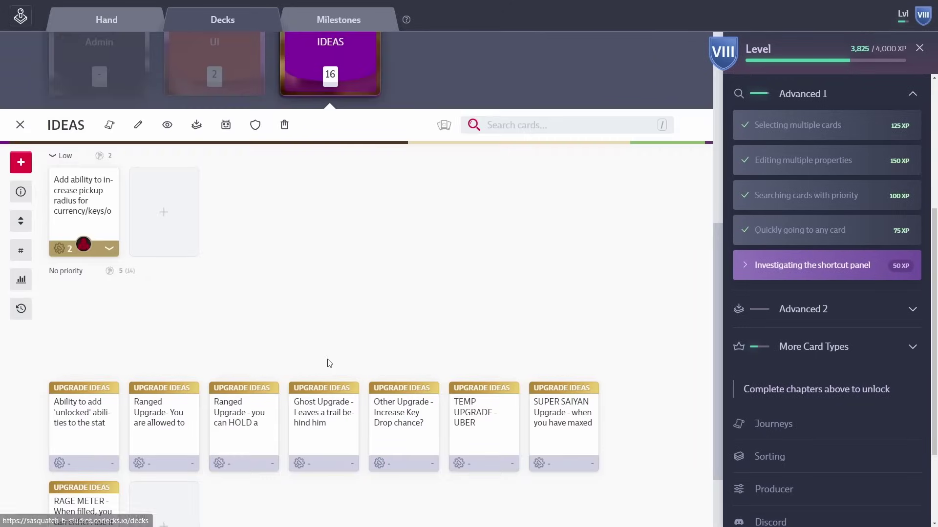
click(87, 196)
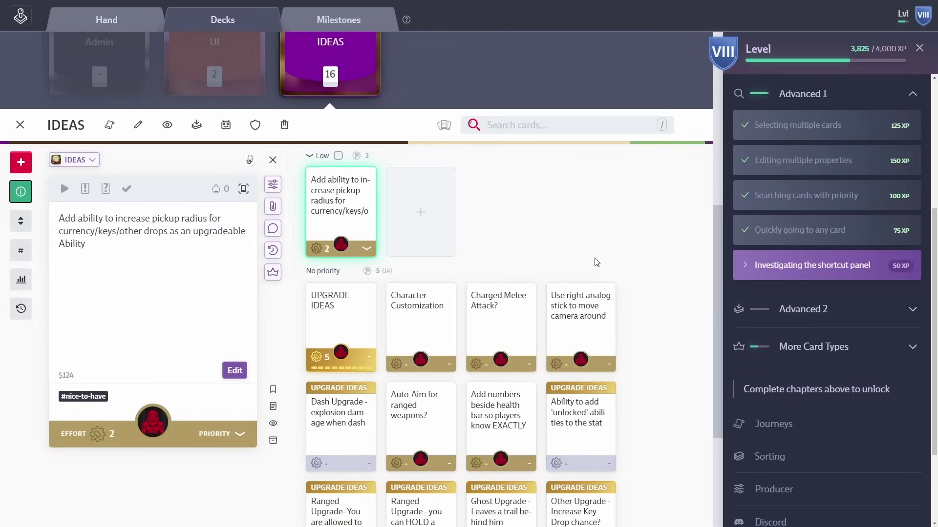
click(19, 127)
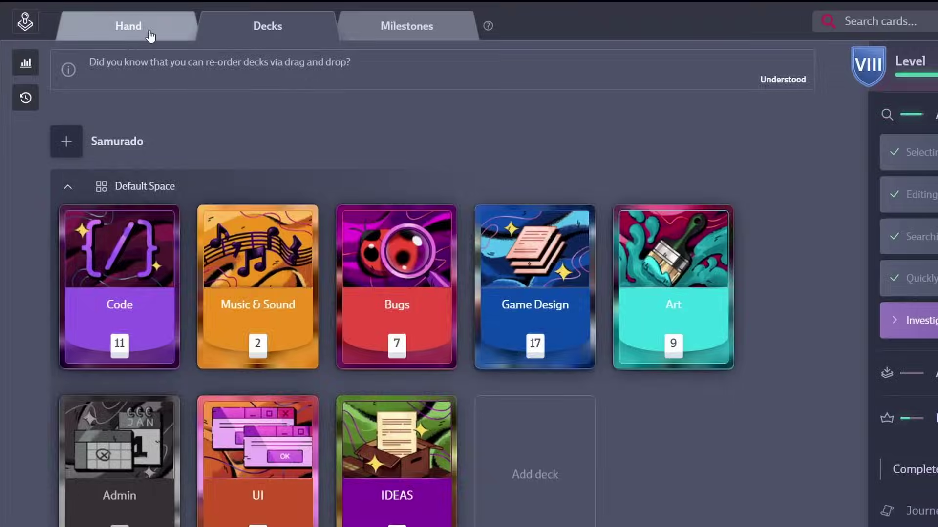
click(151, 36)
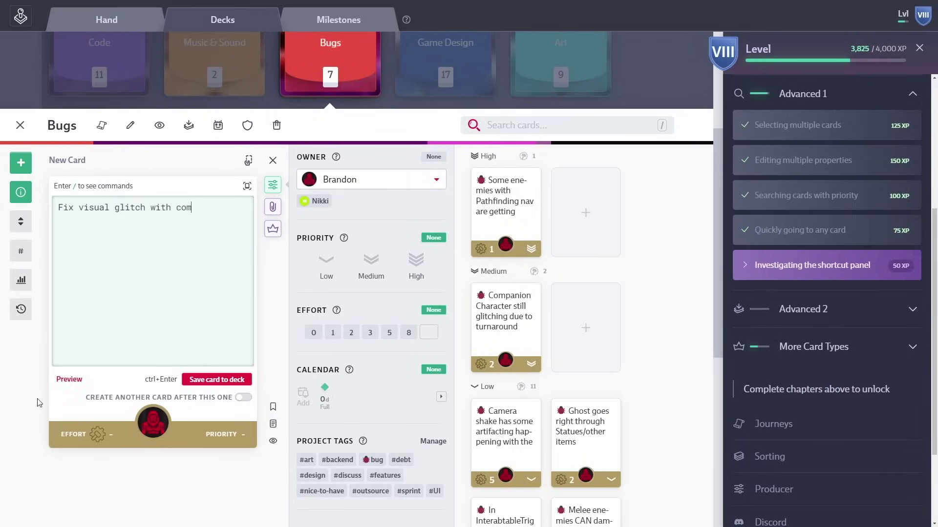
text(h companion)
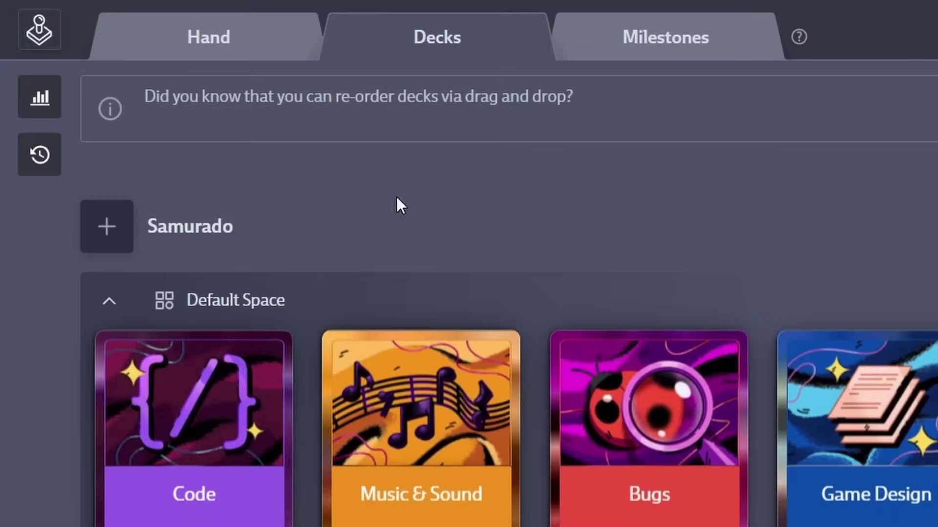
View the team users' hands of cards from Mission Control
click(49, 35)
click(109, 326)
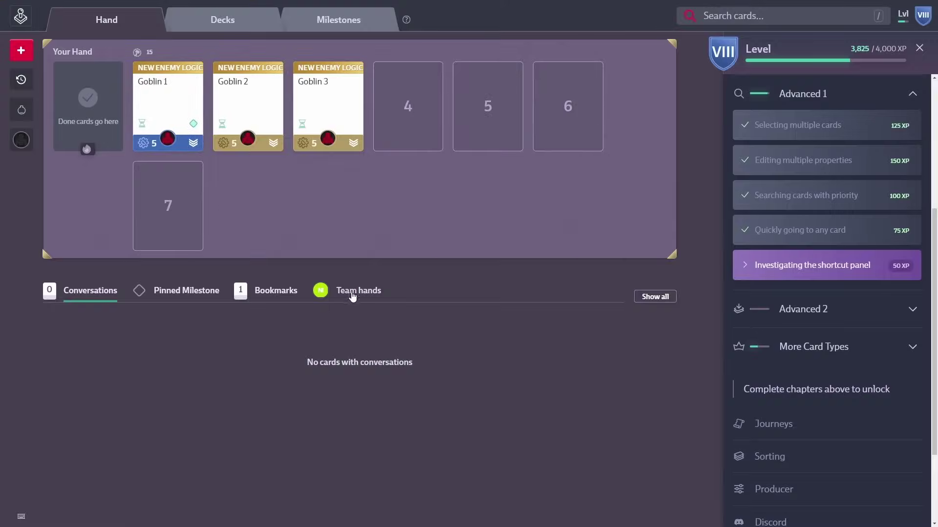
click(353, 291)
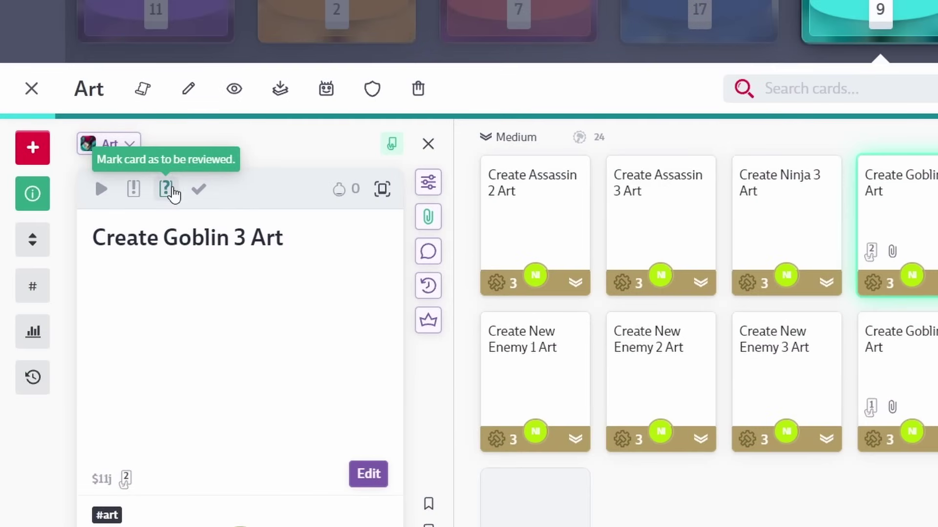
click(171, 192)
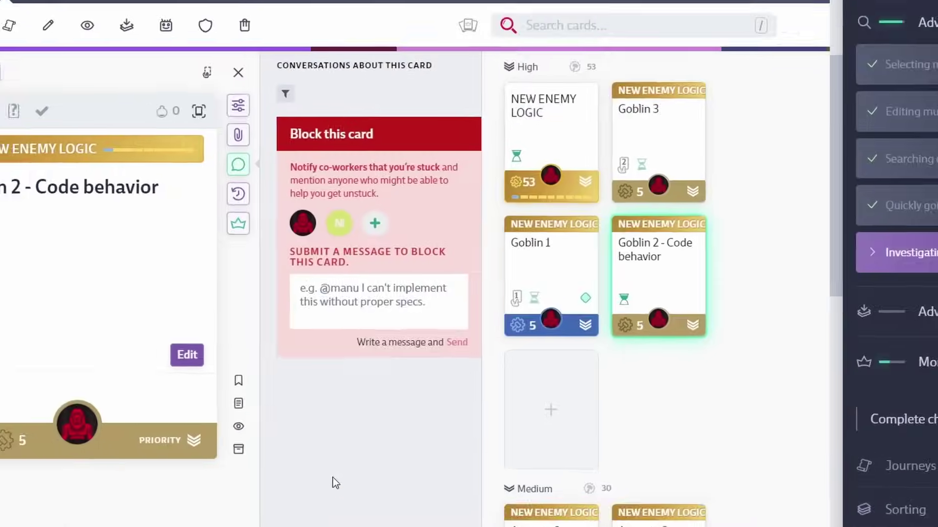
text(@Nikki can you attach art)
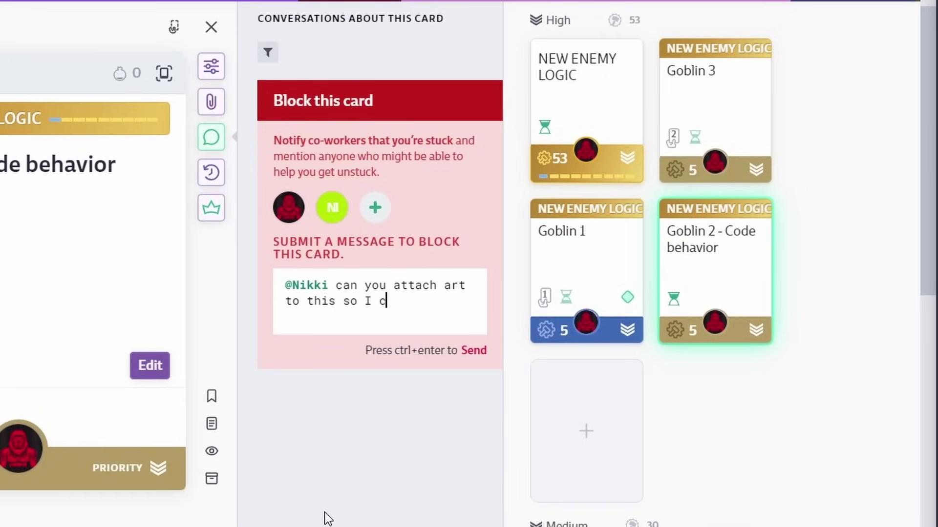
key(ctrl+Return)
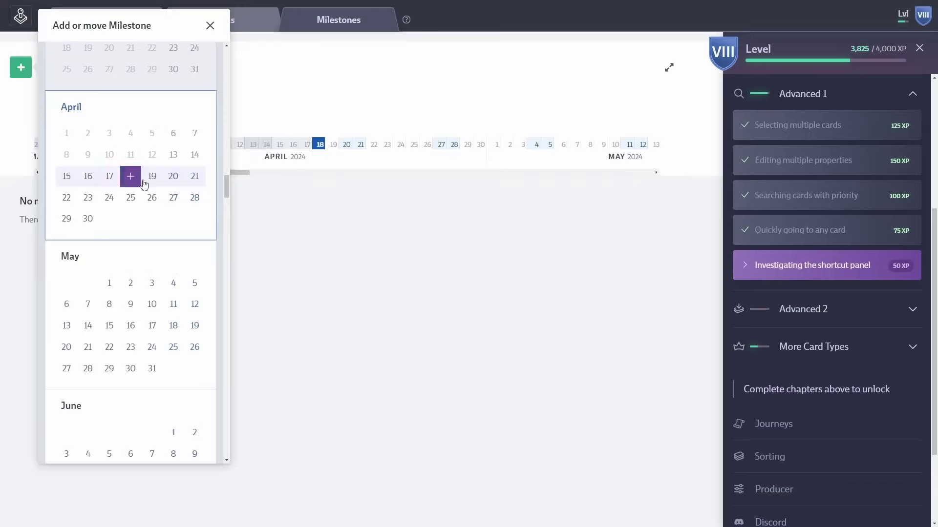
Create project-specific milestone 'Finish Goblin 1' on April 19
text(Finish Goblin 1)
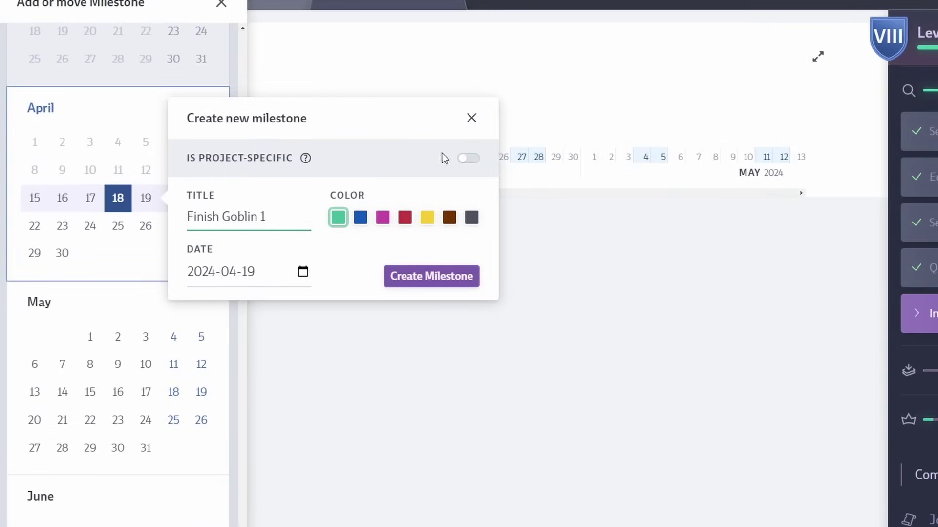
click(434, 151)
click(401, 301)
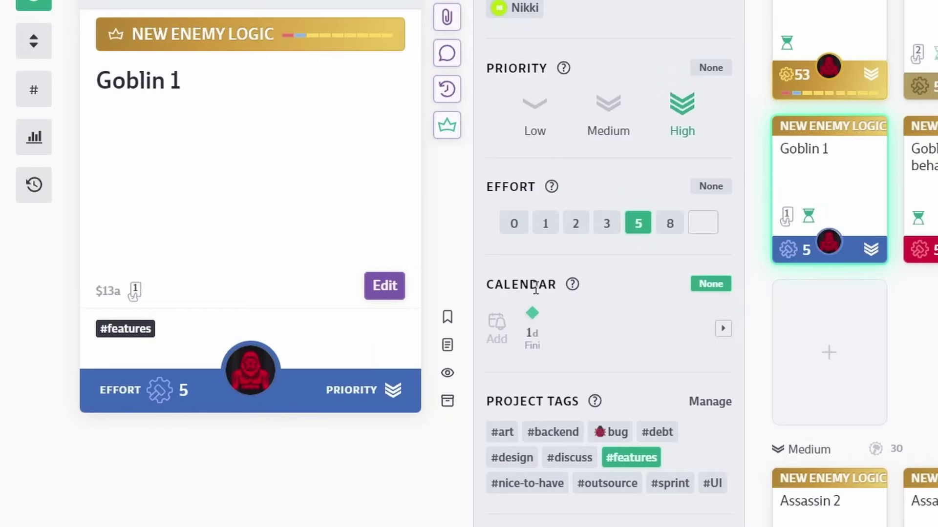
mouse_move(531, 329)
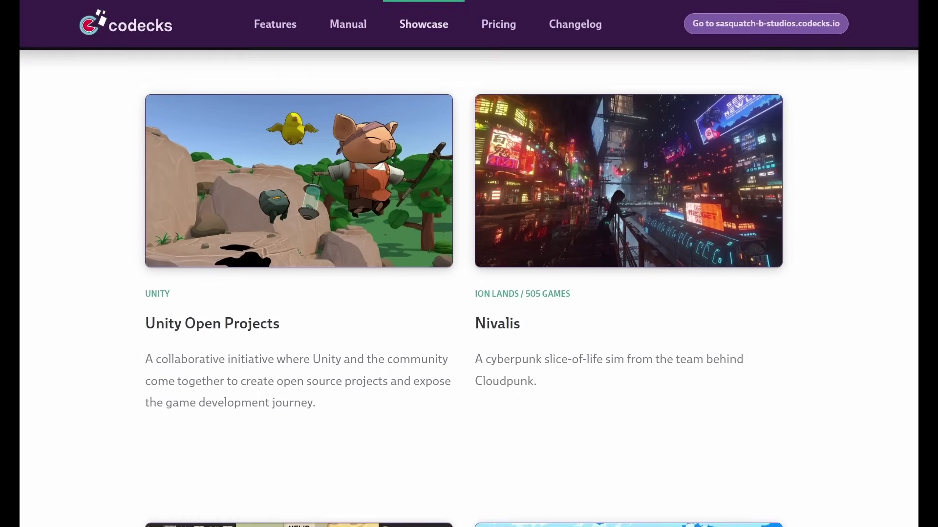
Scroll the Showcase page through Unity Open Projects, Nivalis, Suzerain and Curious Expedition 2
scroll(469, 288, down, 3)
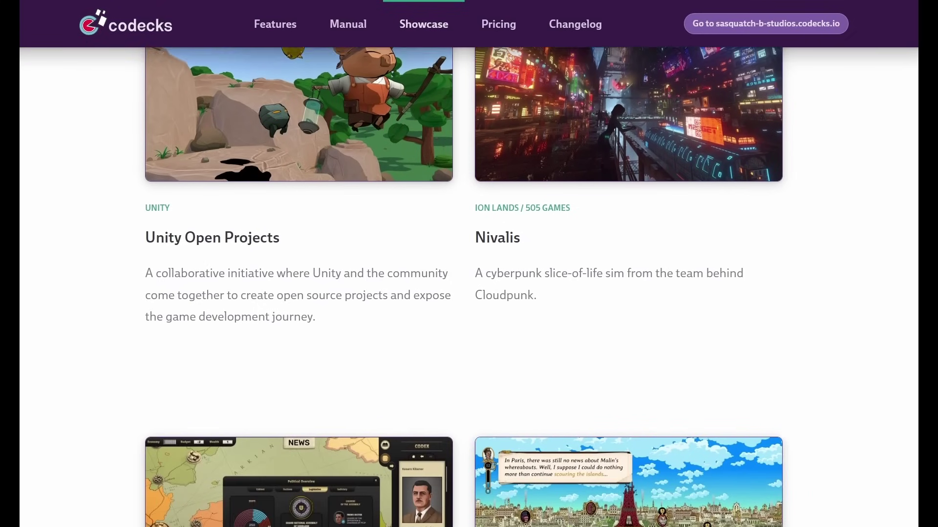
scroll(469, 288, down, 4)
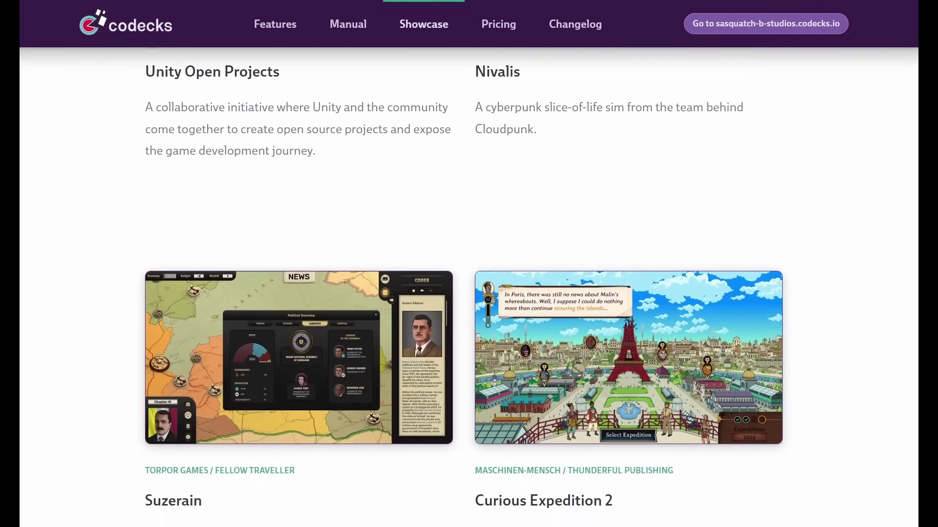
scroll(469, 288, down, 2)
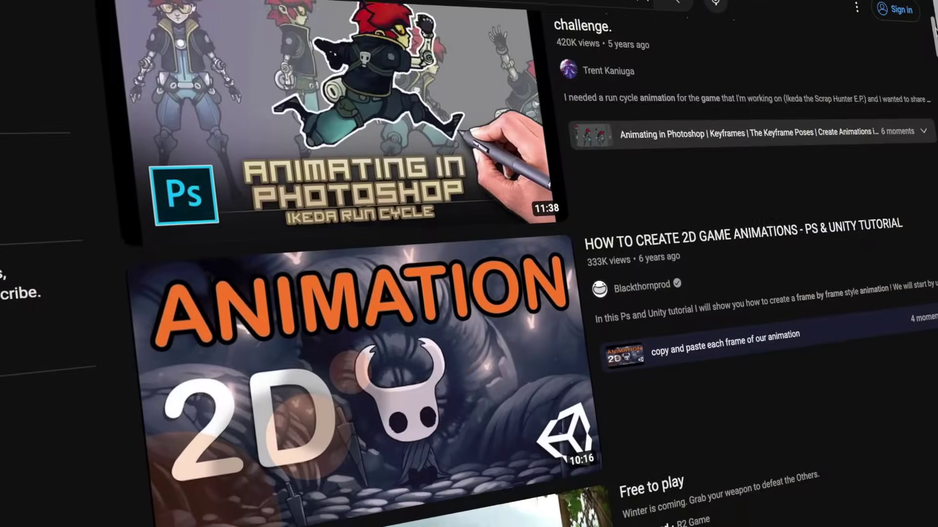
Scroll through the YouTube 2D animation tutorial results
scroll(469, 263, down, 4)
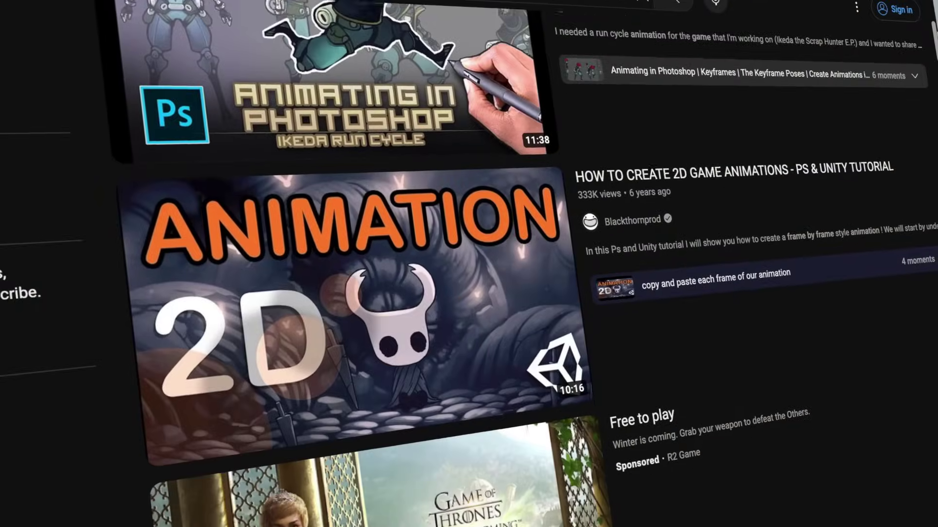
scroll(342, 264, down, 8)
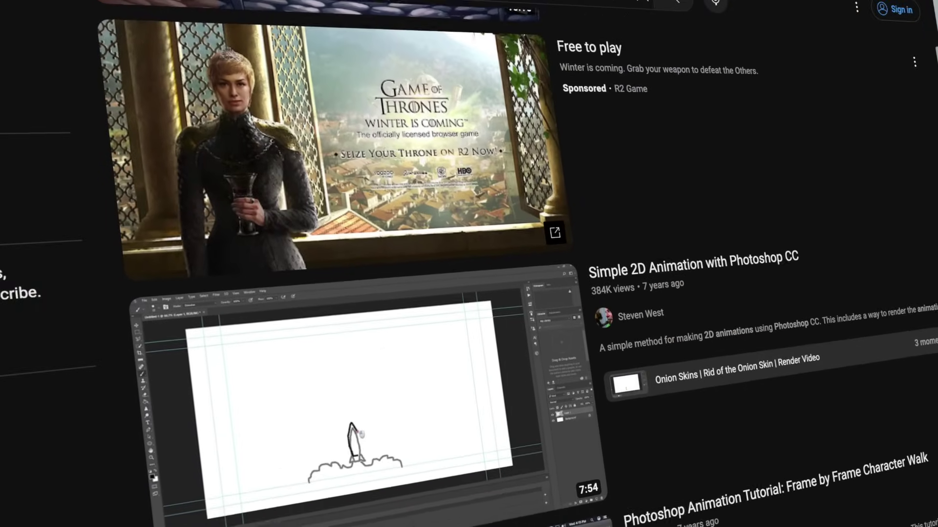
scroll(342, 263, down, 7)
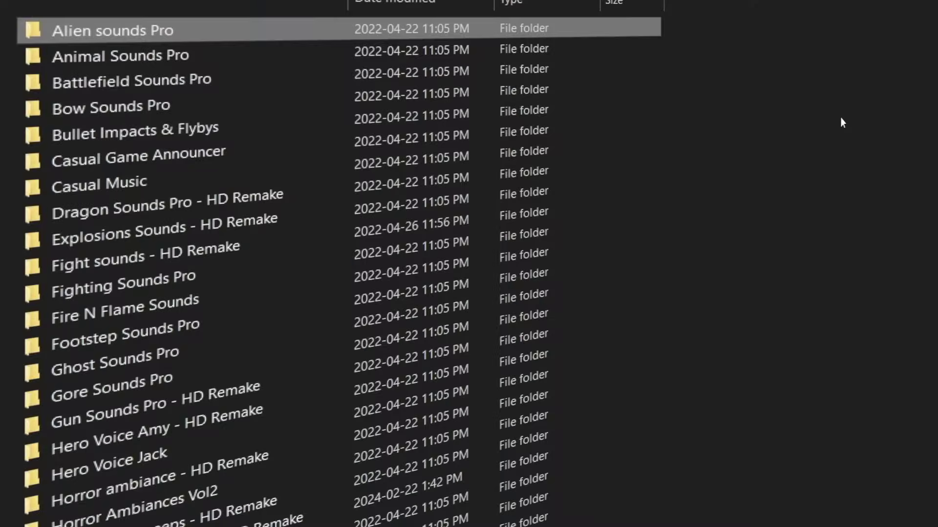
Open the Freesound 'knife sharpen 04.wav' page and highlight its Creative Commons 0 license
key(Down)
key(Down)
key(Down)
key(Down)
key(Down)
key(Down)
key(Down)
key(Down)
key(Down)
key(Down)
key(Down)
key(Down)
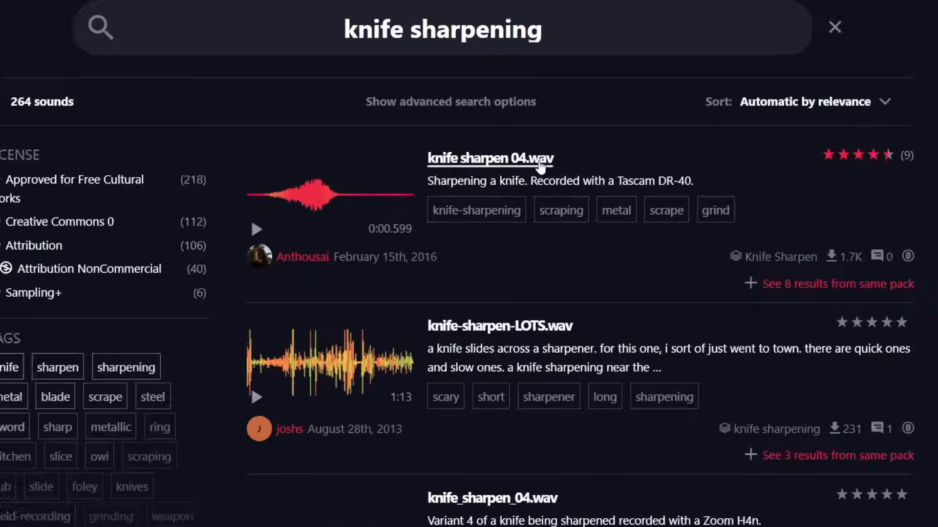
click(542, 162)
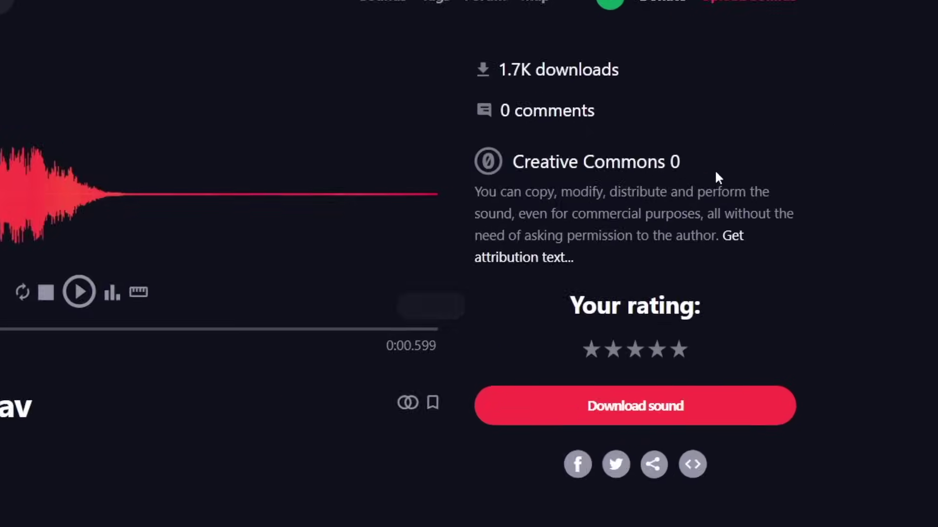
drag(715, 173, 641, 173)
Shift the Explosion Gunshot clip later and delete Body Drop 3 audio after 1.017 s
drag(152, 262, 184, 263)
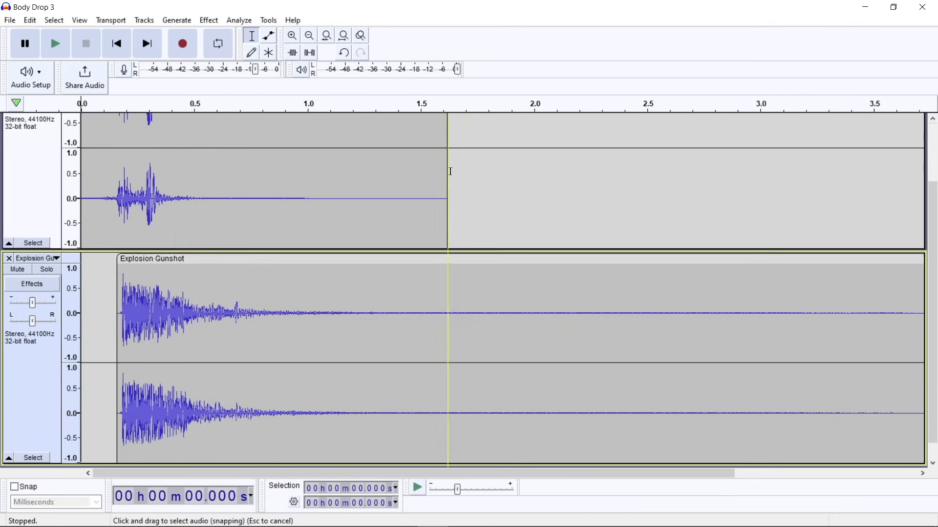
drag(451, 171, 309, 192)
key(Delete)
scroll(340, 200, up, 3)
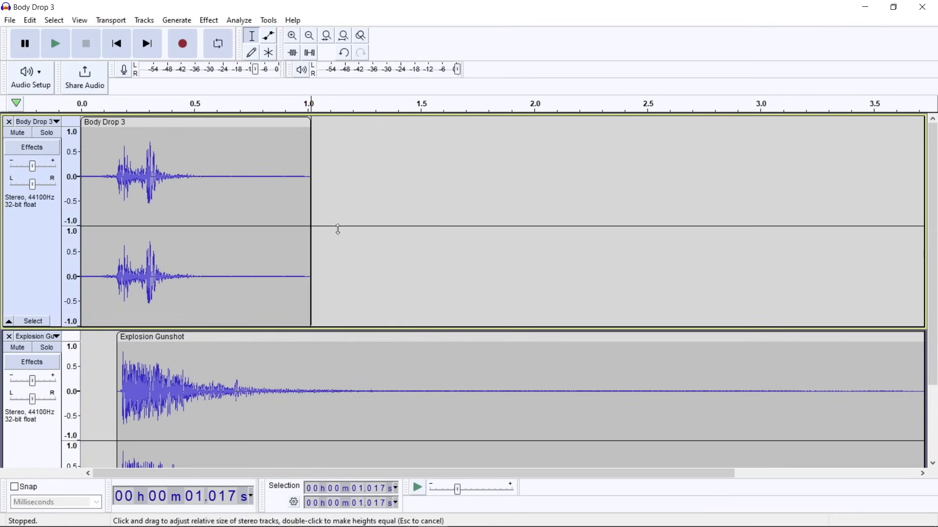
Select 0.092–0.566 s of Explosion Gunshot and open Effect > Delay and Reverb > Reverb
drag(103, 377, 209, 379)
scroll(204, 379, down, 2)
click(210, 21)
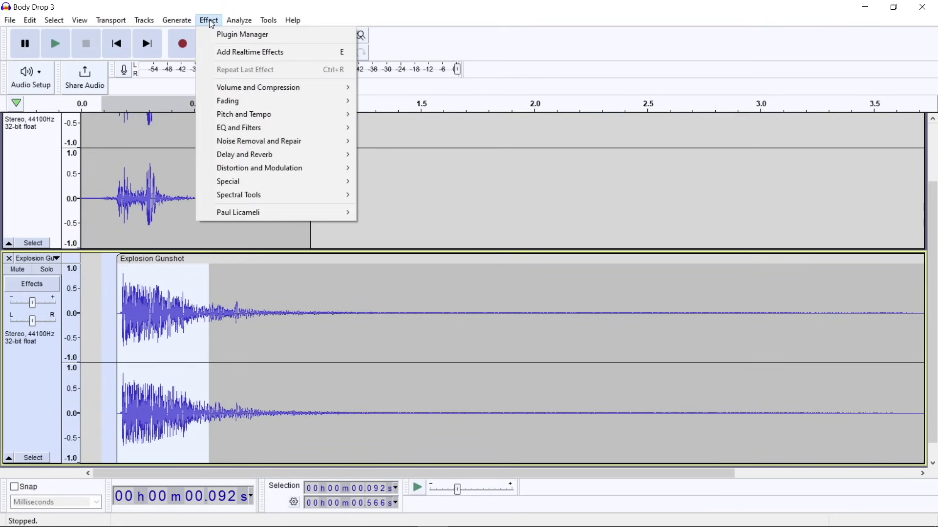
click(385, 182)
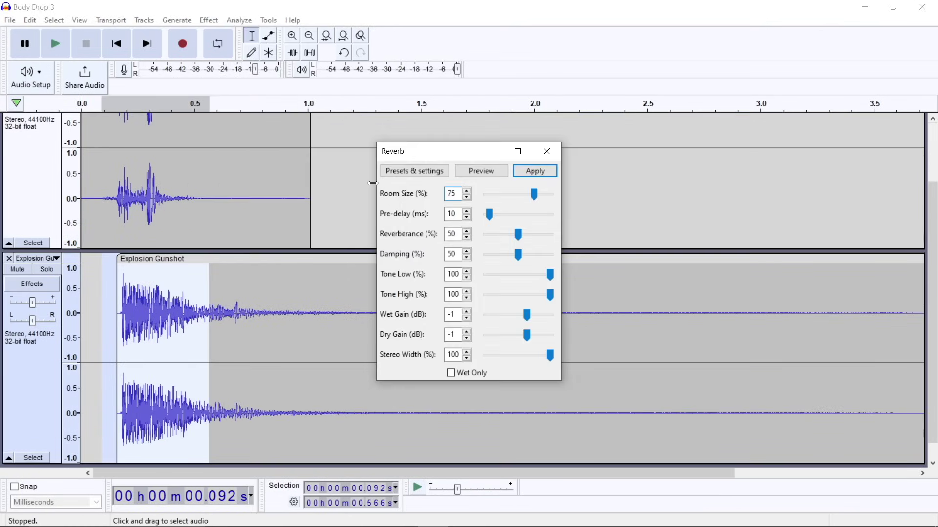